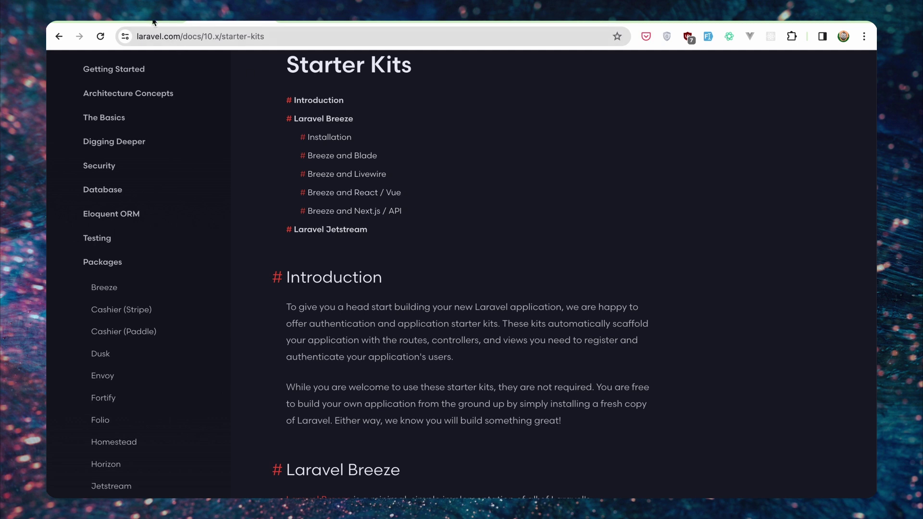
Step: Back in the diagram, select each box in turn: Laravel, Blog, Saas, agency, ecommerce, etc.
key("ctrl+Tab")
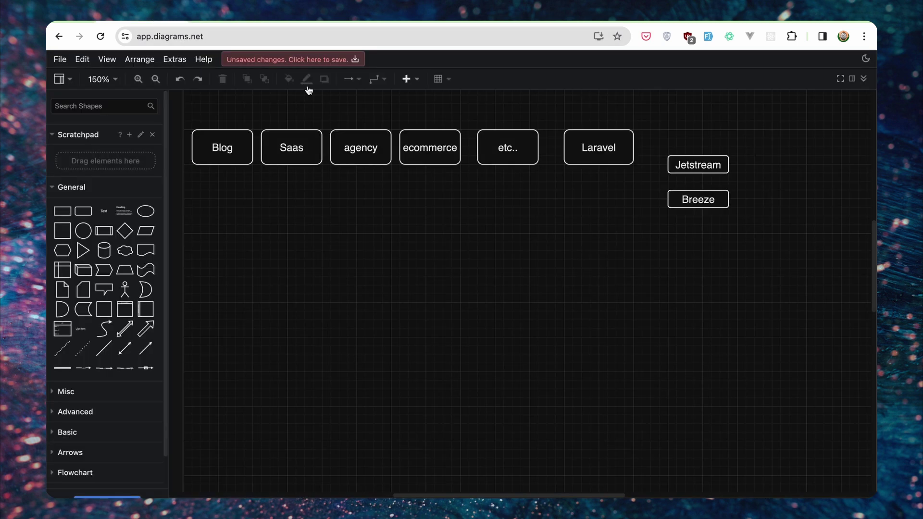
left_click(601, 148)
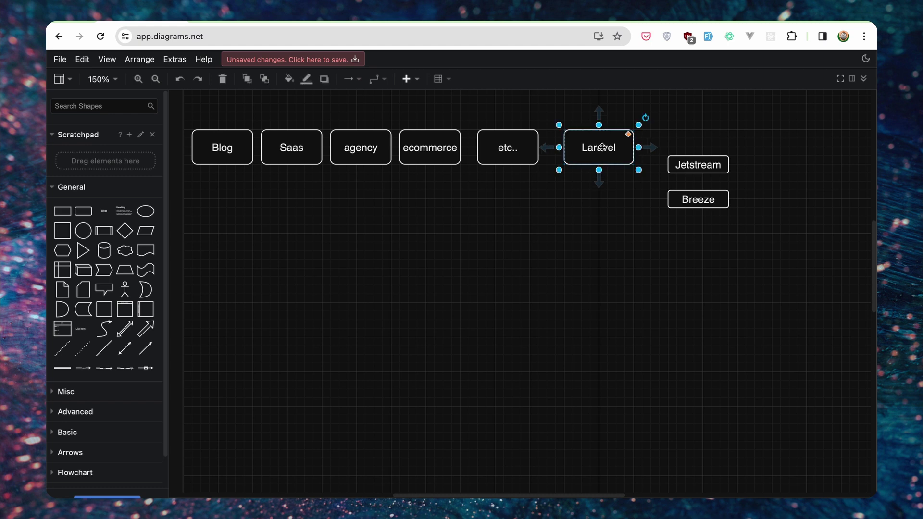
left_click(221, 147)
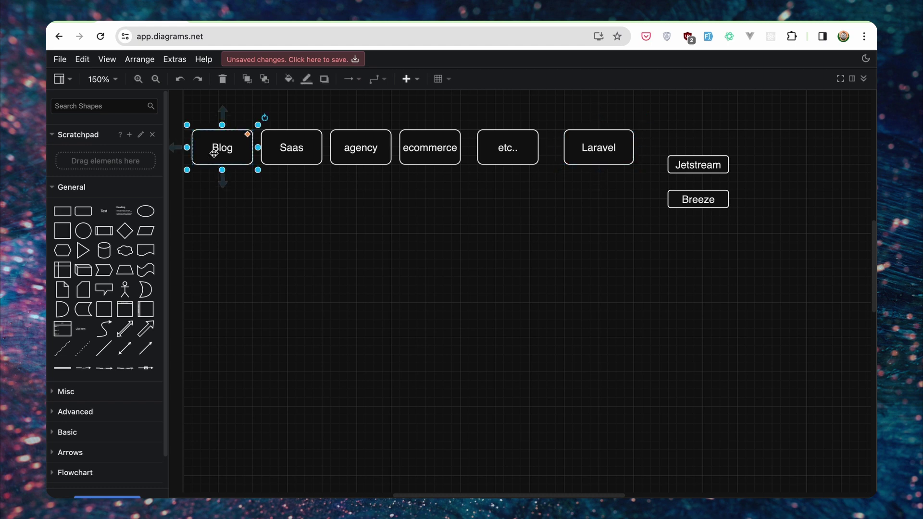
left_click(292, 151)
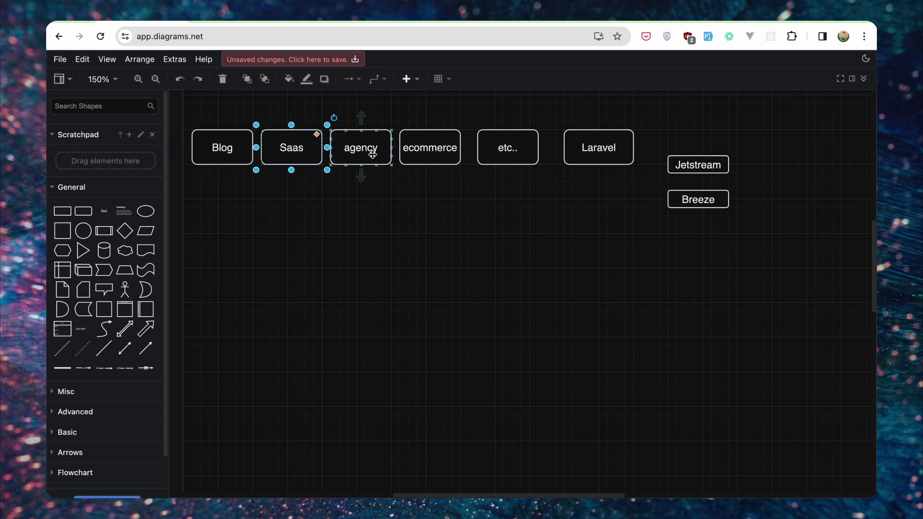
left_click(373, 154)
left_click(420, 159)
mouse_move(425, 155)
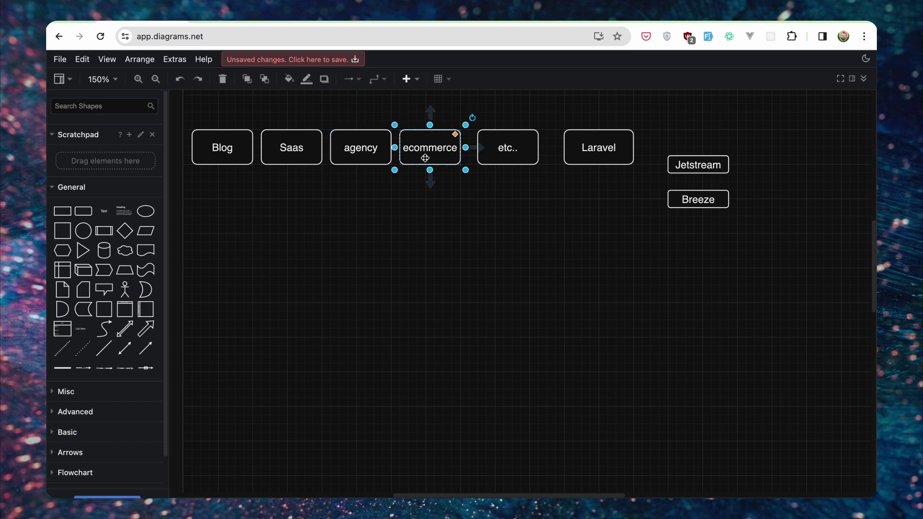
left_click(508, 154)
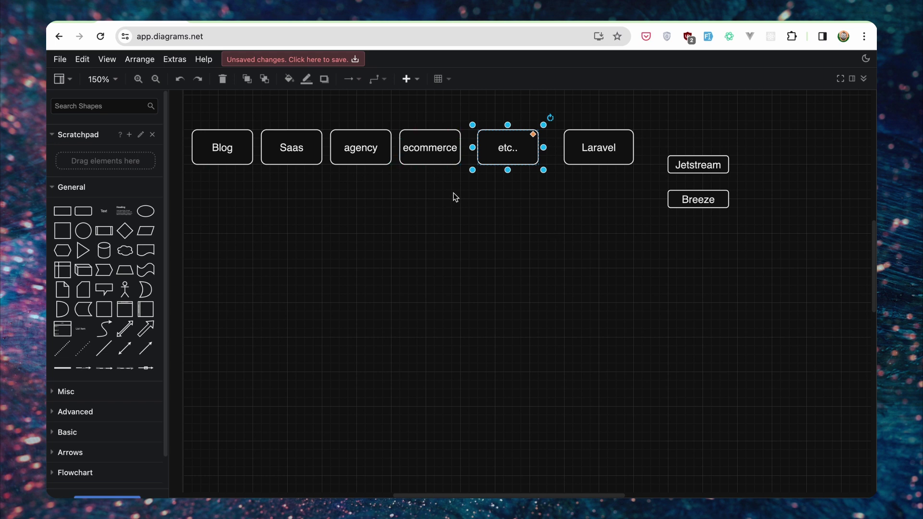
Step: Move the Breeze box from beneath Jetstream to directly below the Laravel box
left_click(697, 164)
mouse_move(698, 165)
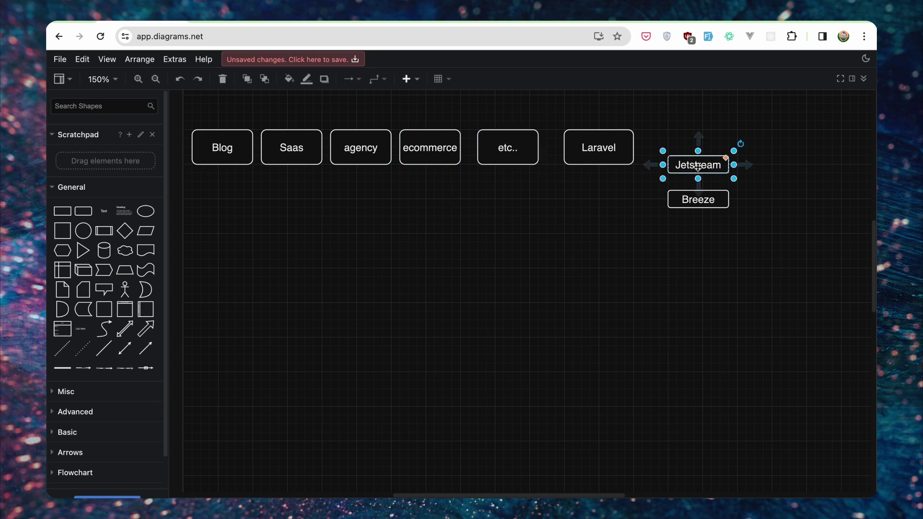
left_click(761, 181)
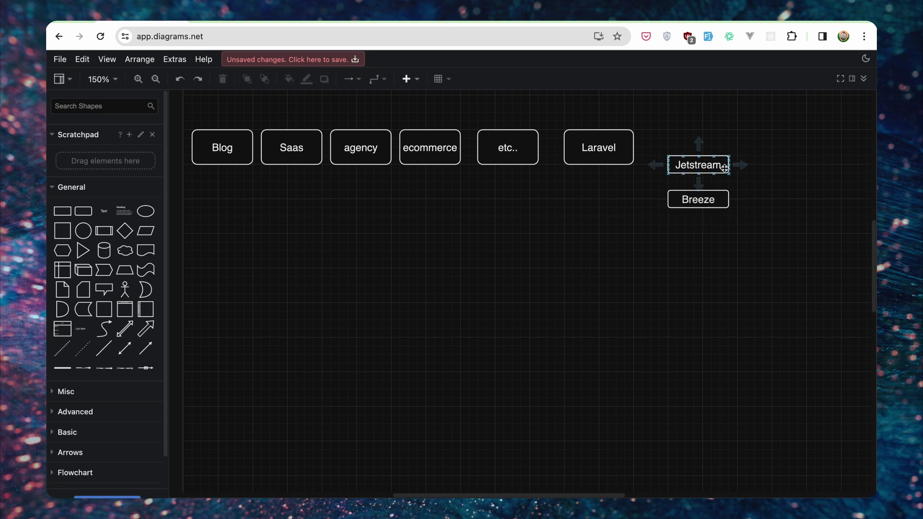
mouse_move(698, 200)
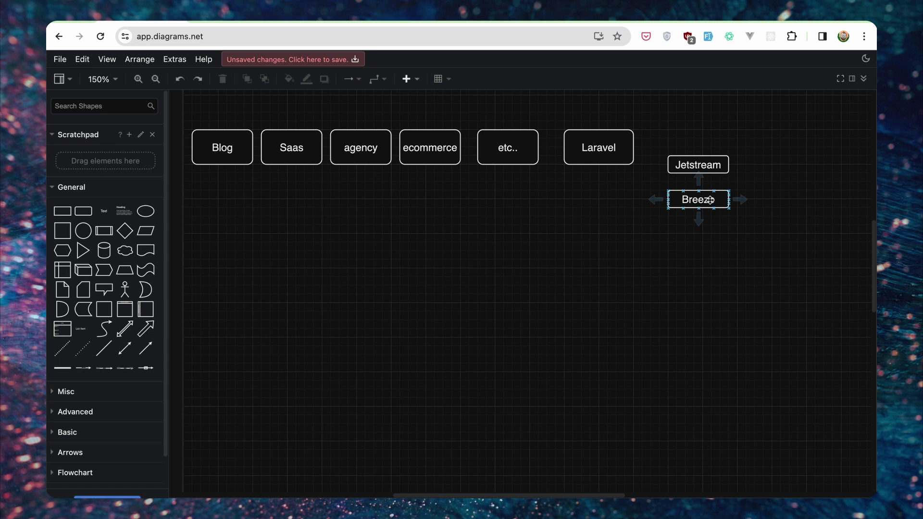
left_click(711, 200)
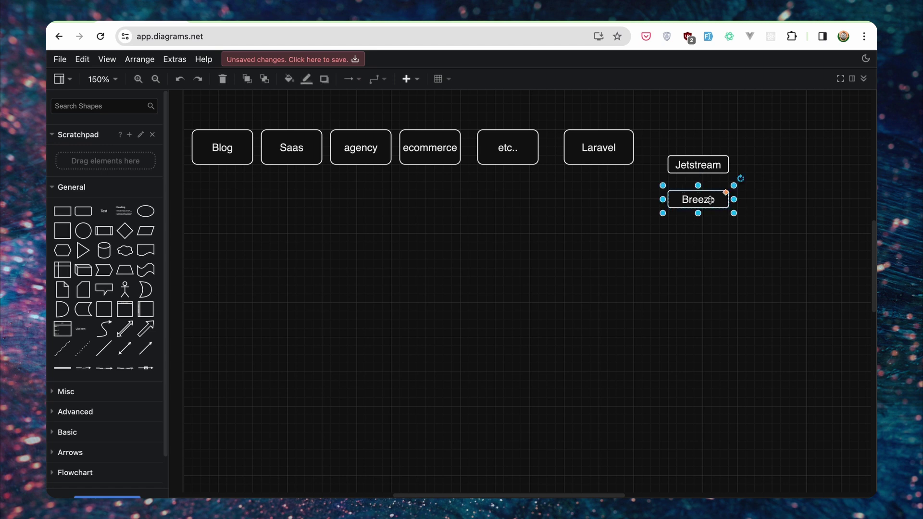
left_click(199, 80)
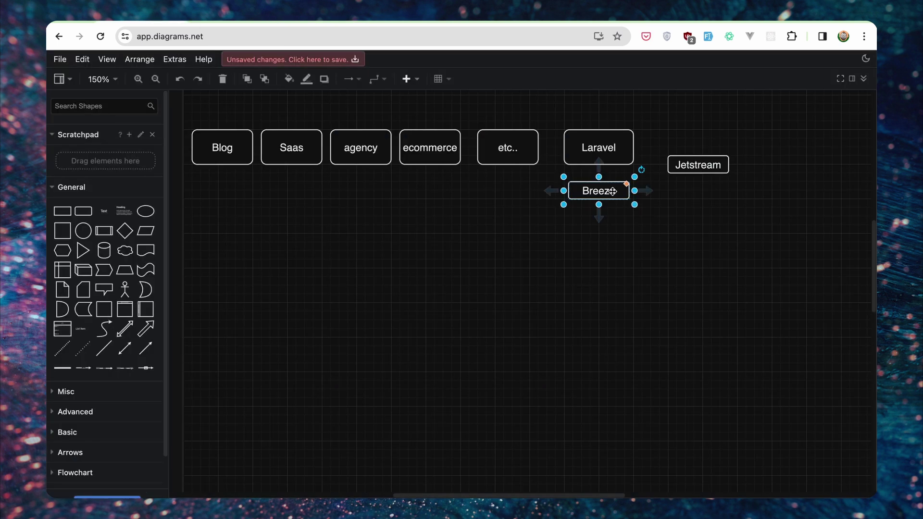
Step: Duplicate the Breeze box just below itself and edit the copy's label for Debugbar
left_click_drag(612, 192, 603, 227)
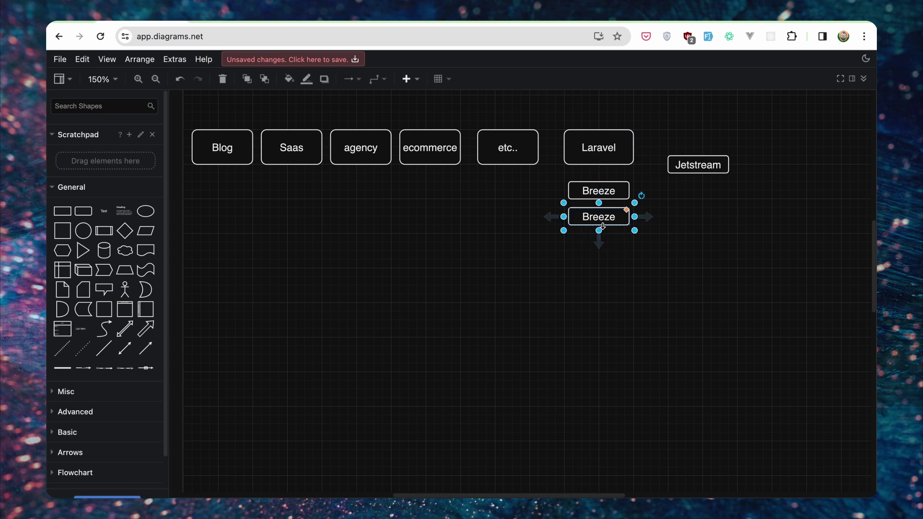
double_click(603, 223)
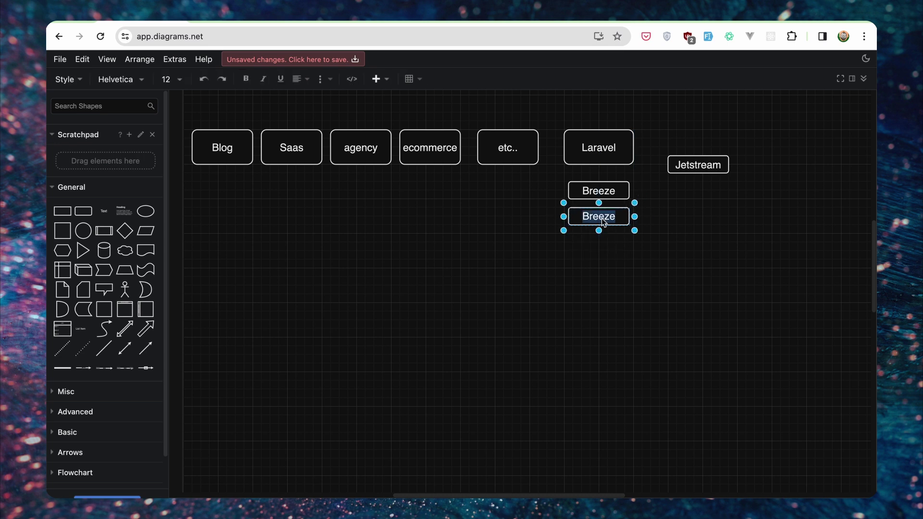
type("Debugba")
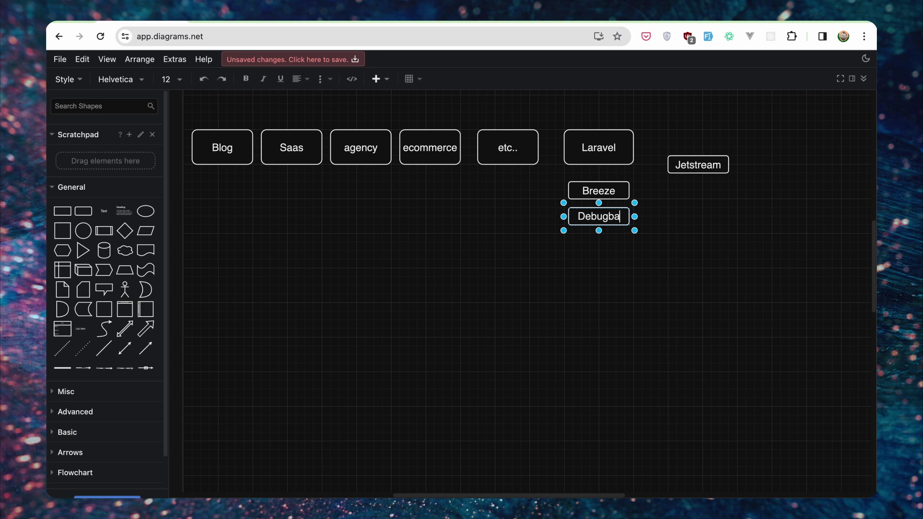
type("r")
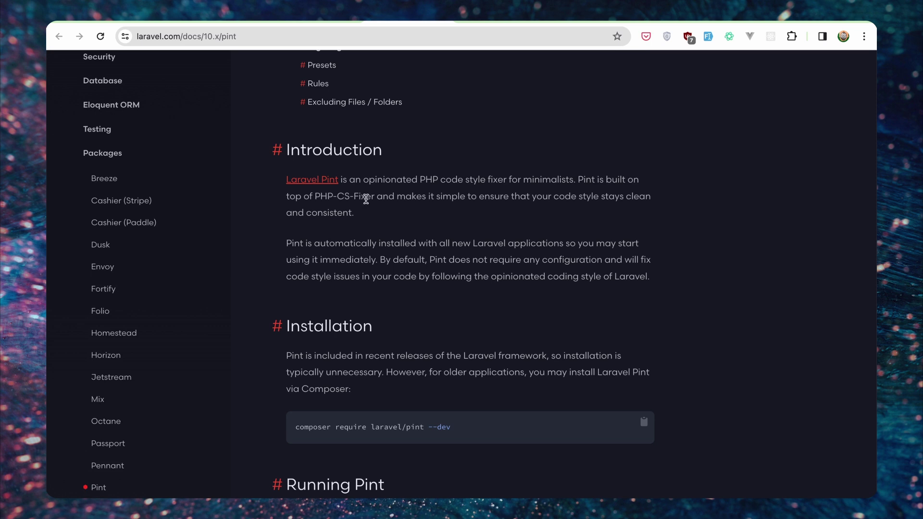
Step: Copy the Debugbar box directly below itself and relabel the copy 'Pint'
left_click(144, 21)
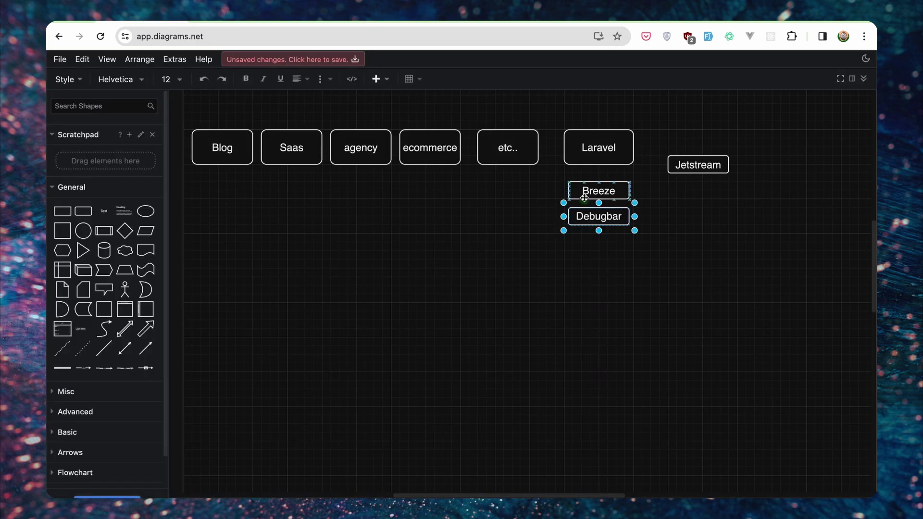
left_click(585, 252)
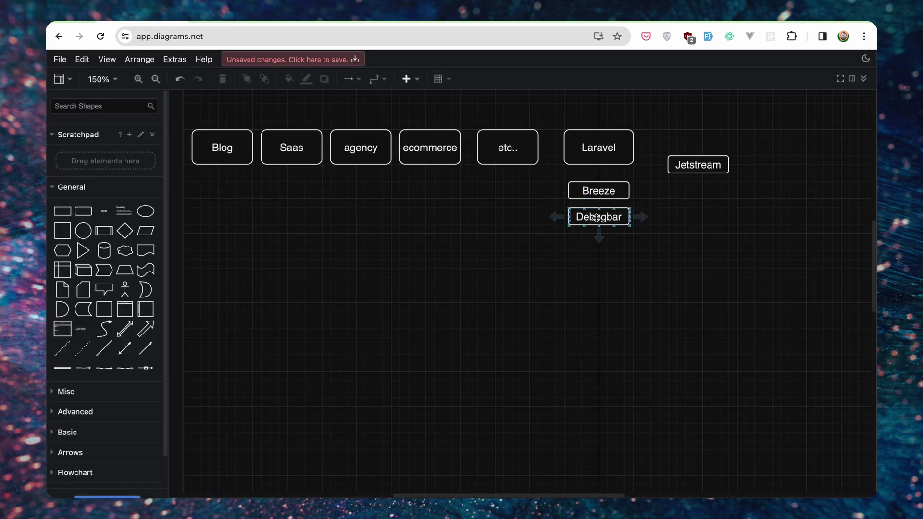
left_click_drag(591, 214, 591, 245)
double_click(591, 243)
type("P")
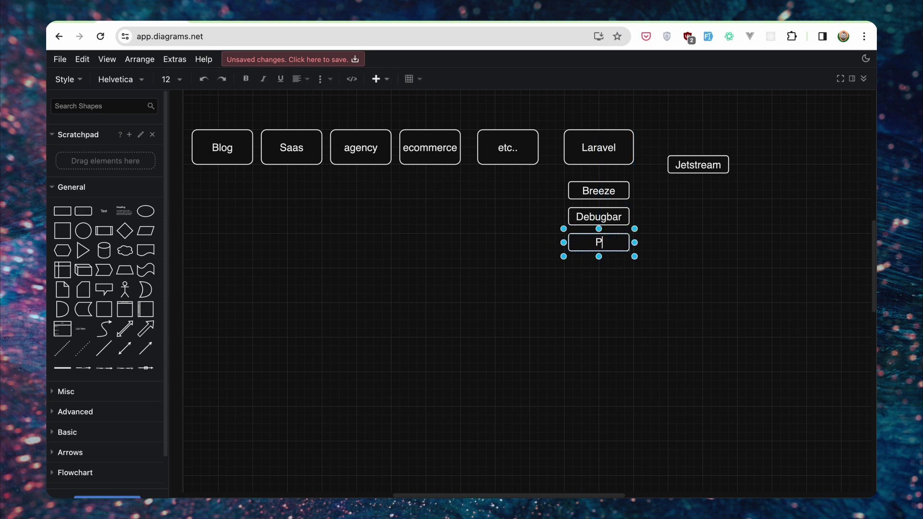
type("int")
left_click(604, 281)
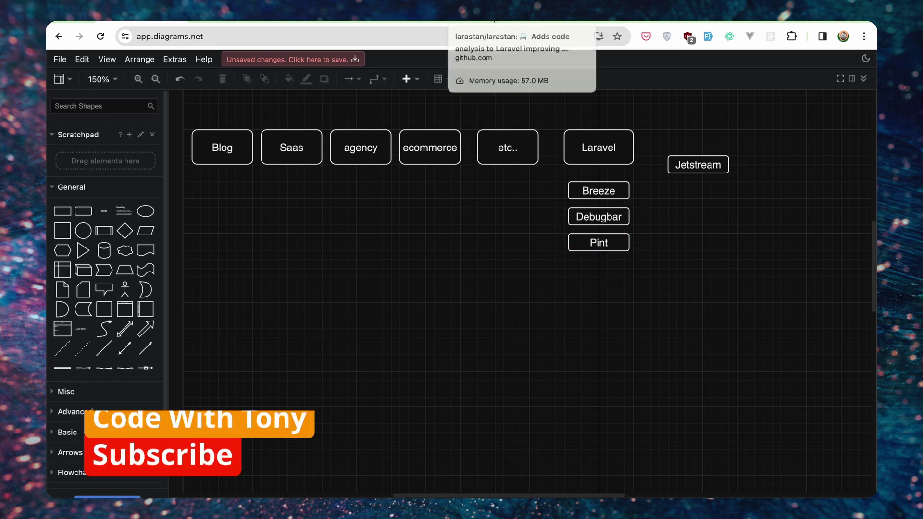
Step: View the larastan GitHub repository, briefly glancing back at the Pint documentation
left_click(493, 20)
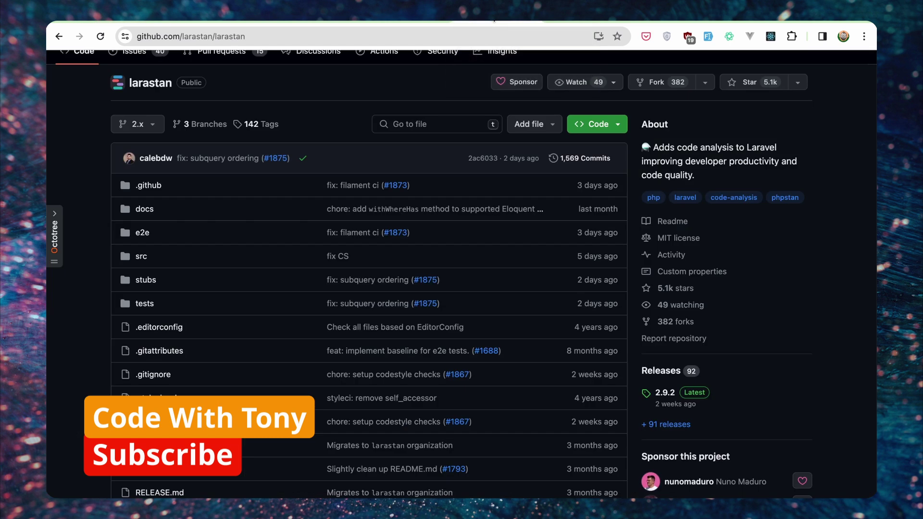
left_click(419, 22)
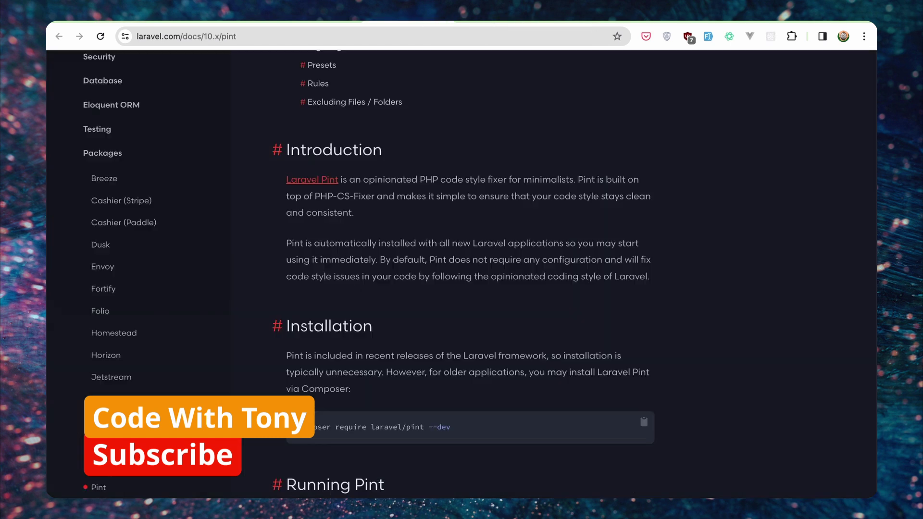
left_click(494, 21)
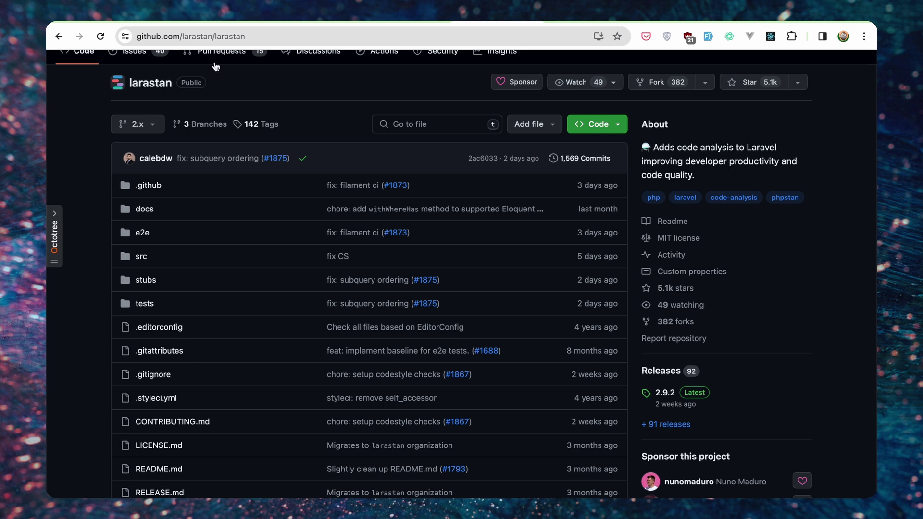
Step: In the diagram, duplicate the Pint box directly below it for the Larastan box
left_click(156, 21)
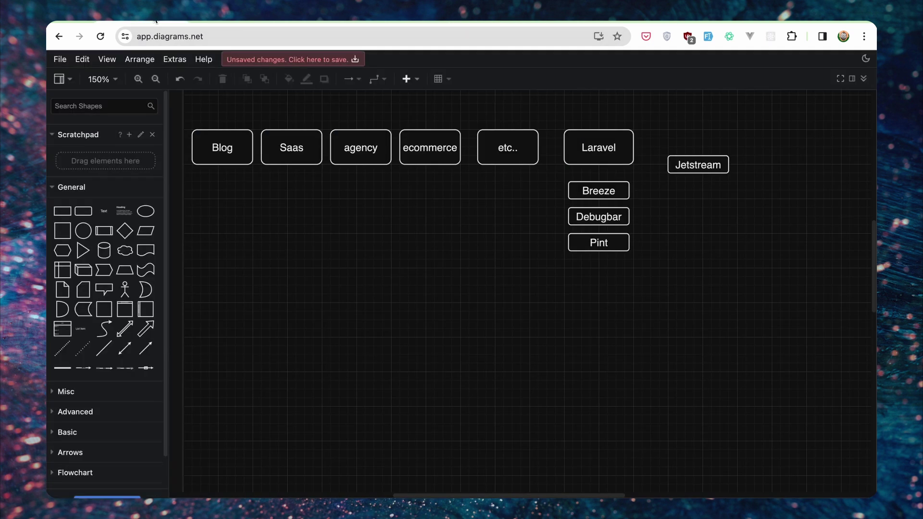
left_click(602, 244)
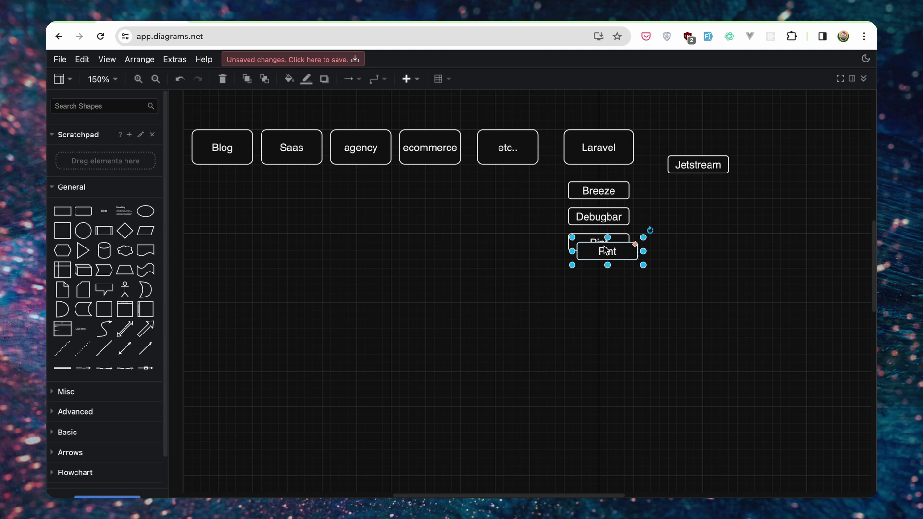
mouse_move(601, 244)
left_mouse_down("ctrl")
mouse_move(595, 276)
mouse_move(595, 267)
left_mouse_up("ctrl")
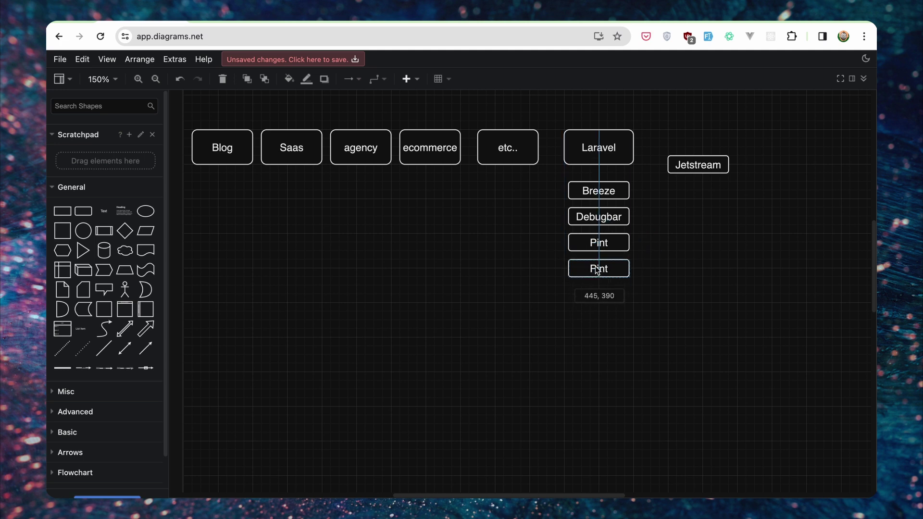
type("Lar")
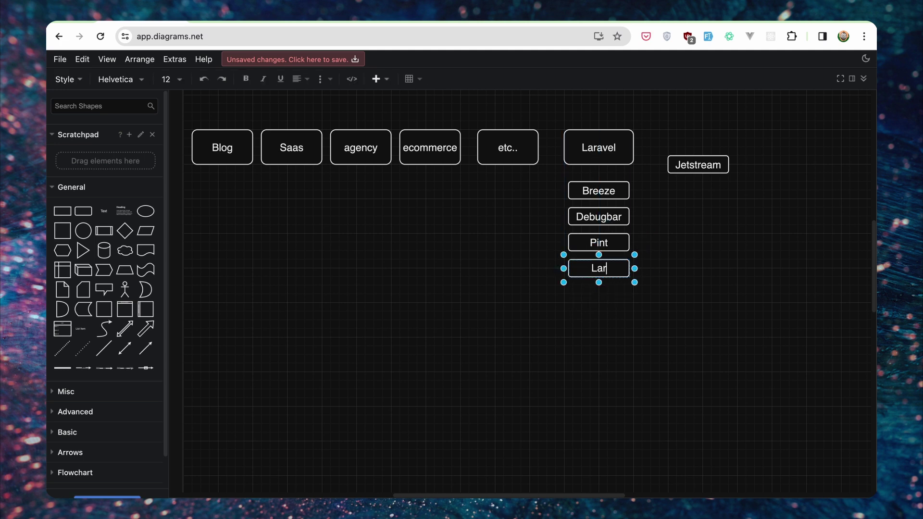
type("asta")
type("n")
left_click(579, 21)
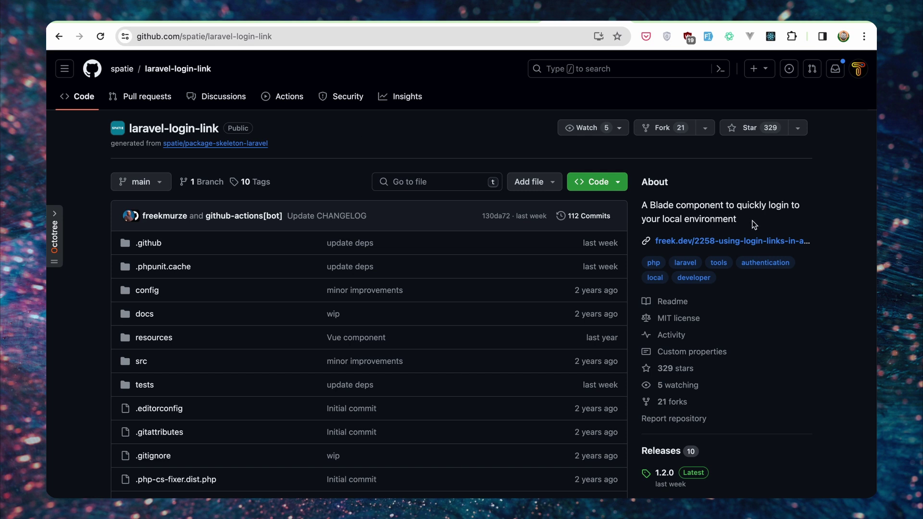
scroll(752, 225, "down", 1)
scroll(752, 224, "down", 5)
scroll(752, 224, "down", 6)
scroll(752, 224, "down", 1)
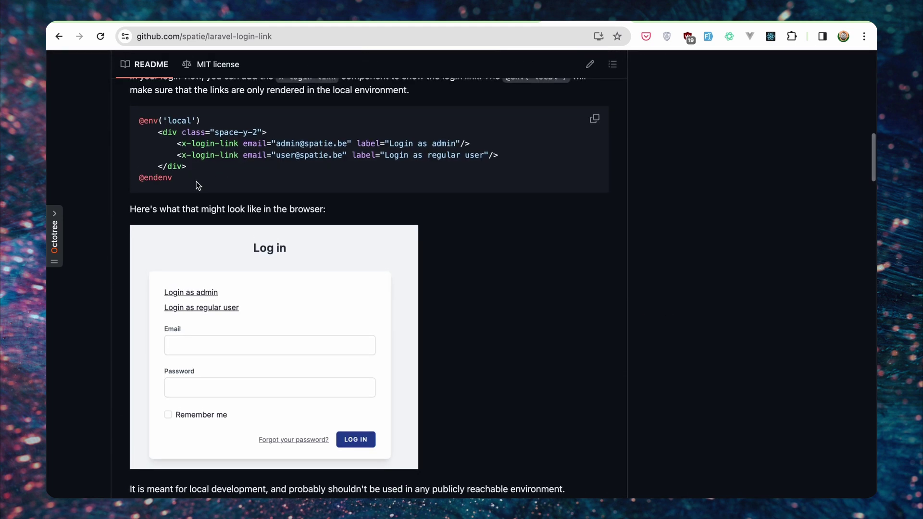
right_click(196, 185)
left_click(192, 129)
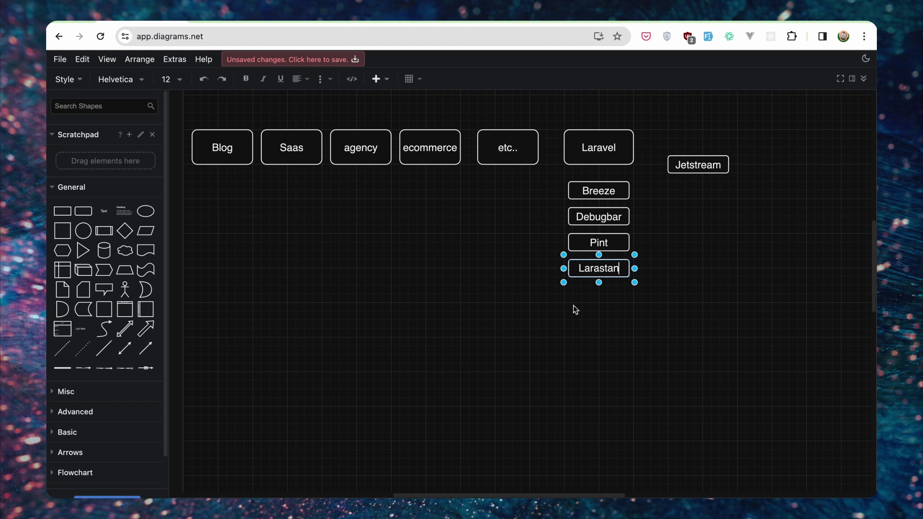
Step: Finish the Larastan label, then copy Larastan below itself and edit the copy's label
left_click(573, 310)
left_click(595, 266)
left_click_drag(595, 266, 611, 279)
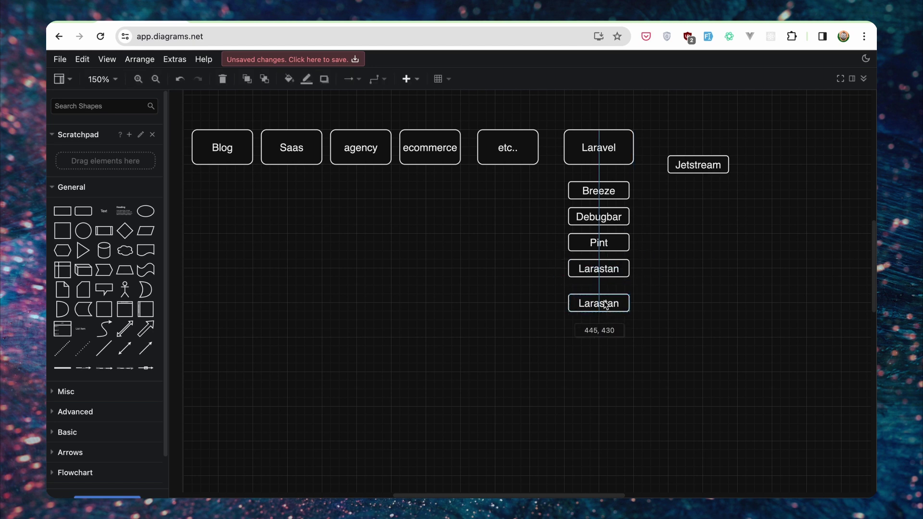
left_click_drag(611, 279, 604, 300)
double_click(603, 301)
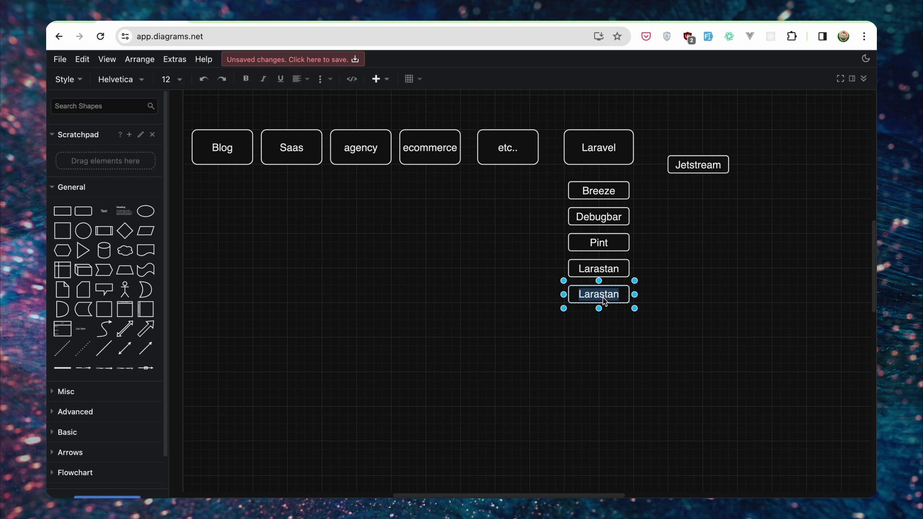
type("Login-l")
type("ink")
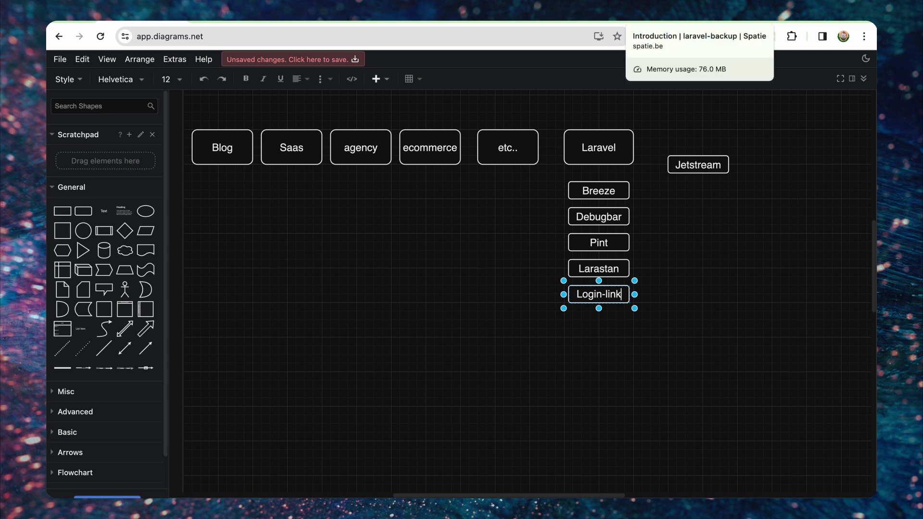
left_click(689, 26)
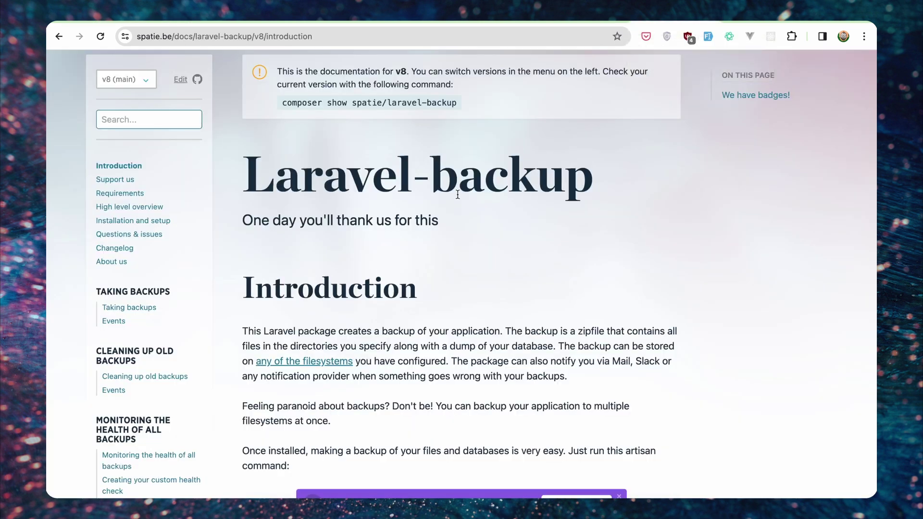
scroll(458, 194, "down", 2)
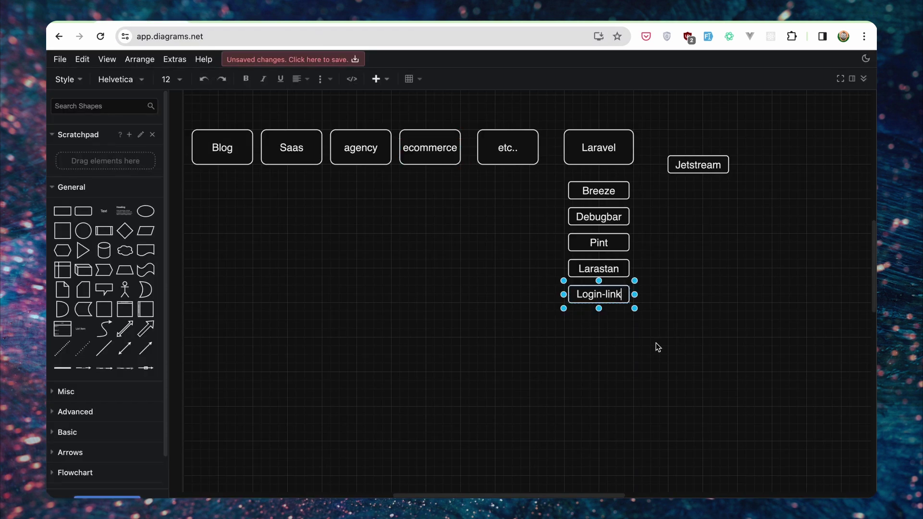
Step: Finish the Login-link label, then copy Login-link below itself and edit the copy's label
left_click(648, 363)
left_click(607, 297)
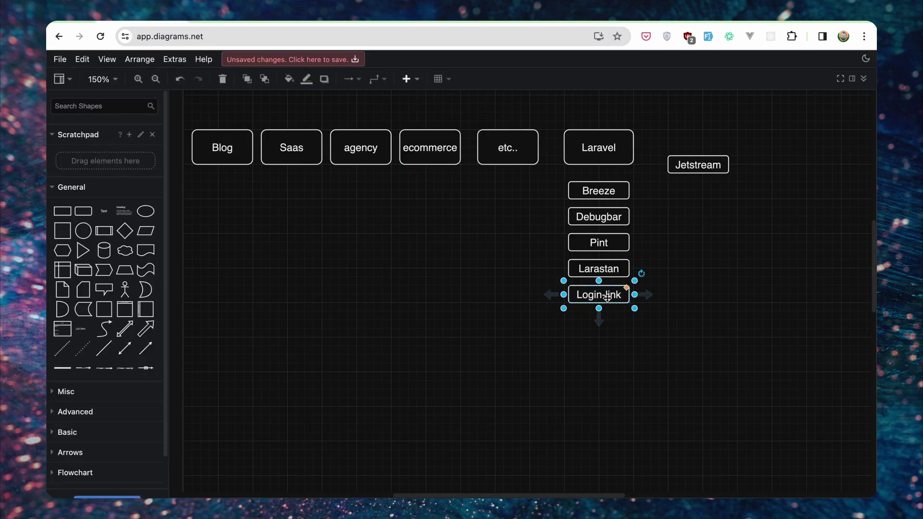
left_click_drag(607, 298, 600, 323)
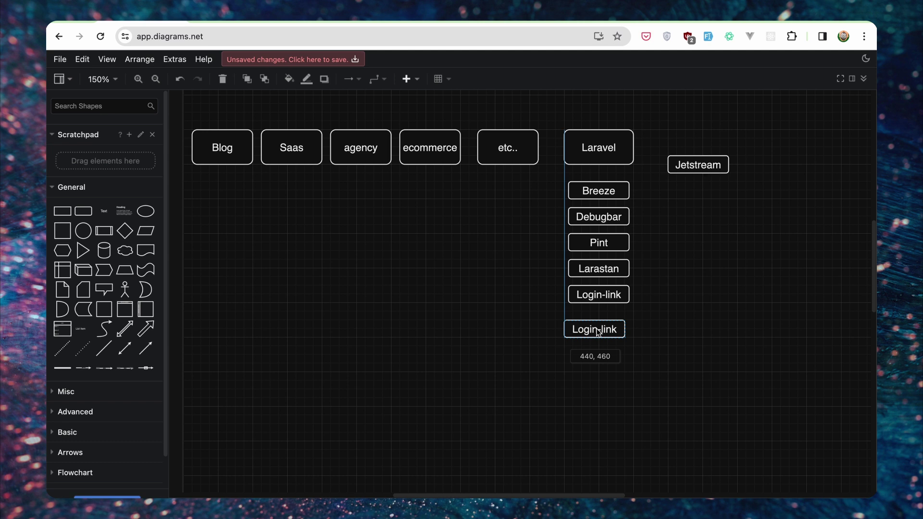
double_click(601, 323)
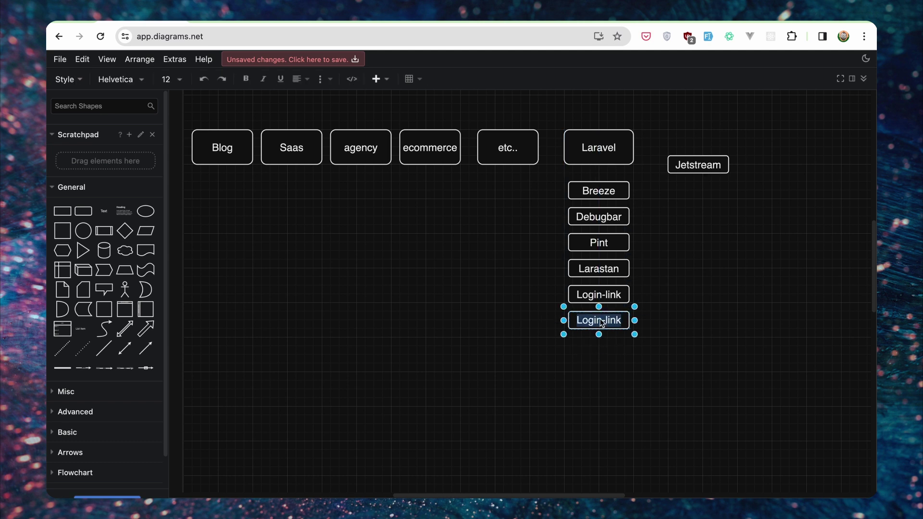
type("Backu")
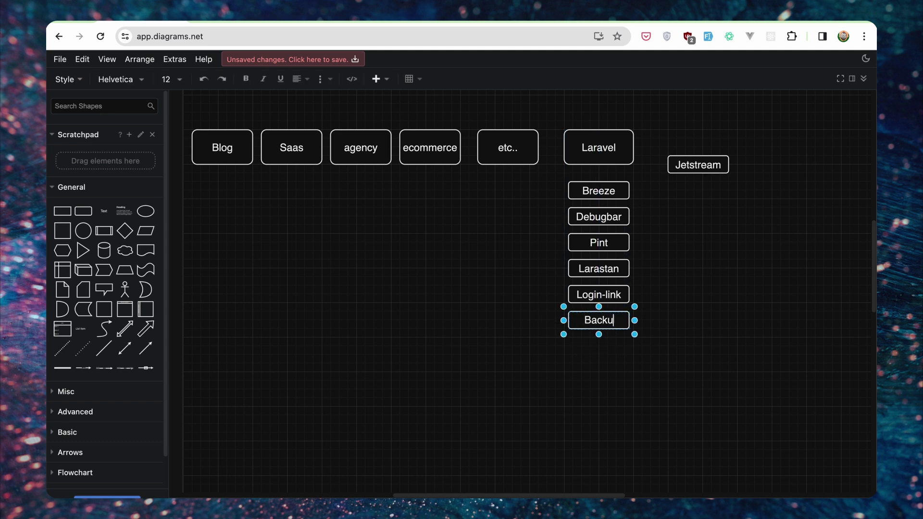
type("p")
Step: Finish the Backup label, copy Backup below itself, and relabel the copy 'Sitemap'
left_click(668, 316)
left_click(618, 322)
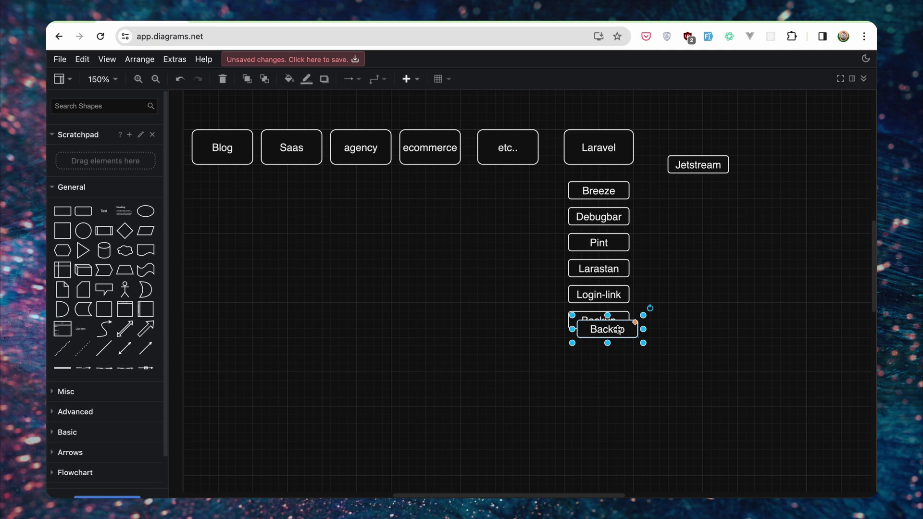
left_click_drag(619, 321, 611, 348)
double_click(610, 347)
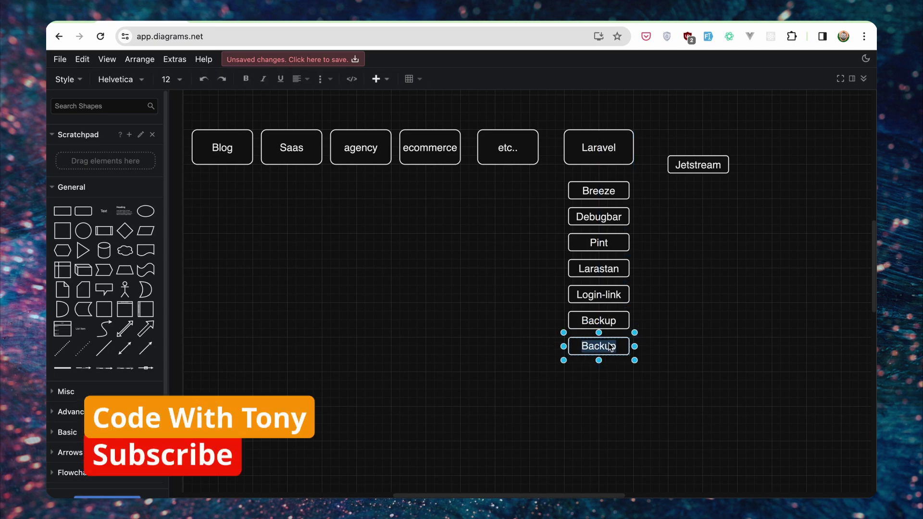
type("Sitemap")
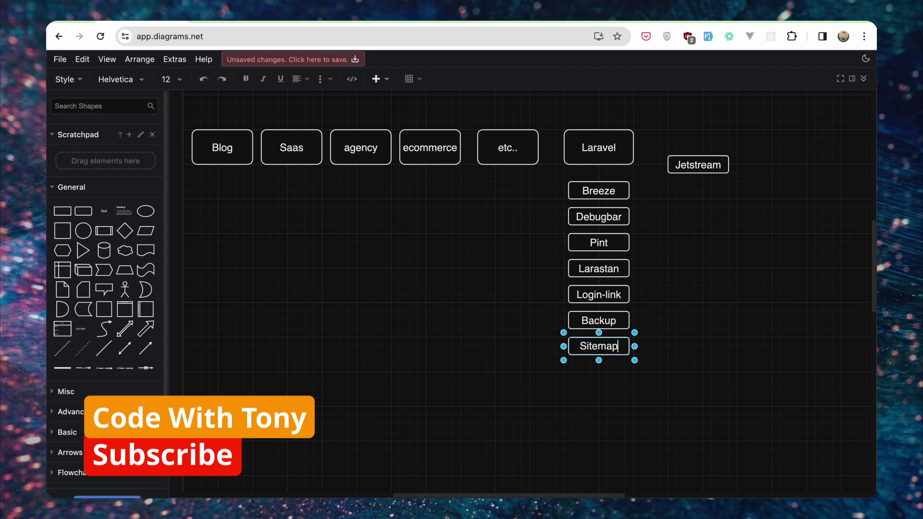
left_click(699, 271)
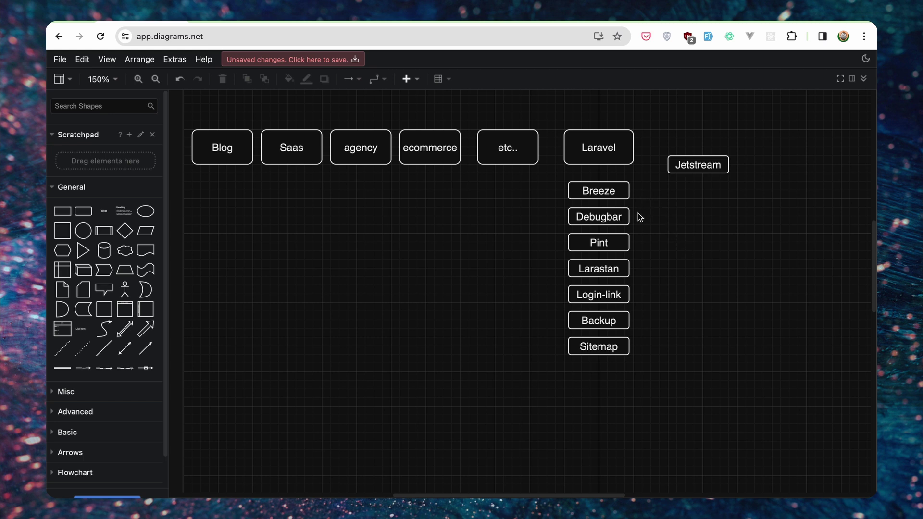
left_click(627, 296)
left_click(667, 318)
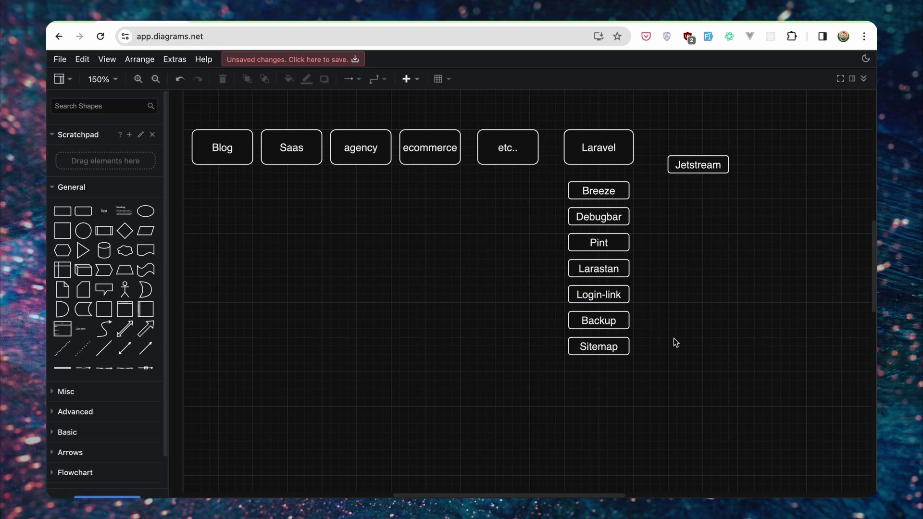